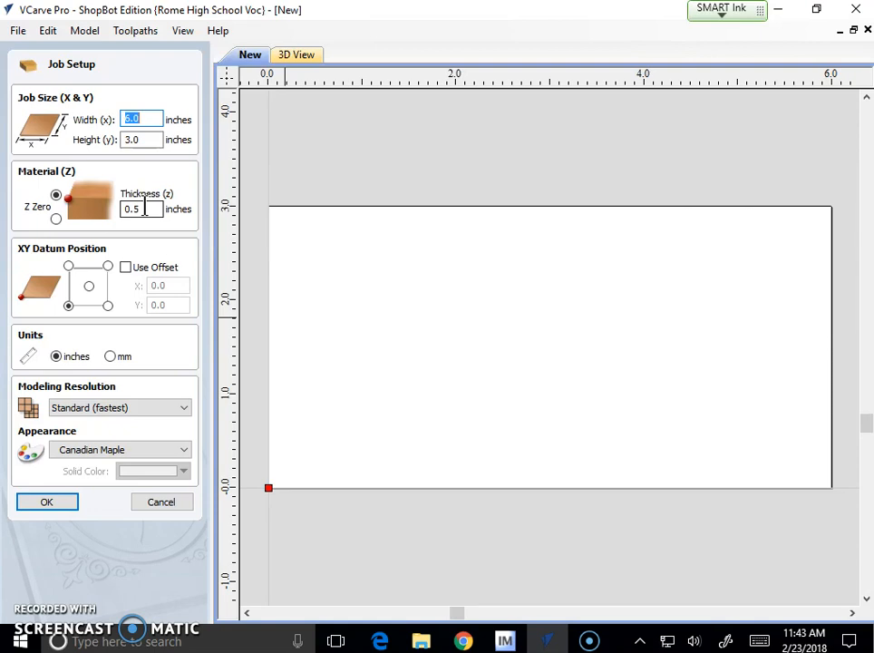
Step: Set up the job with 0.5 inch thick material, the lower-left corner as XY datum and an MDF appearance
left_click(143, 209)
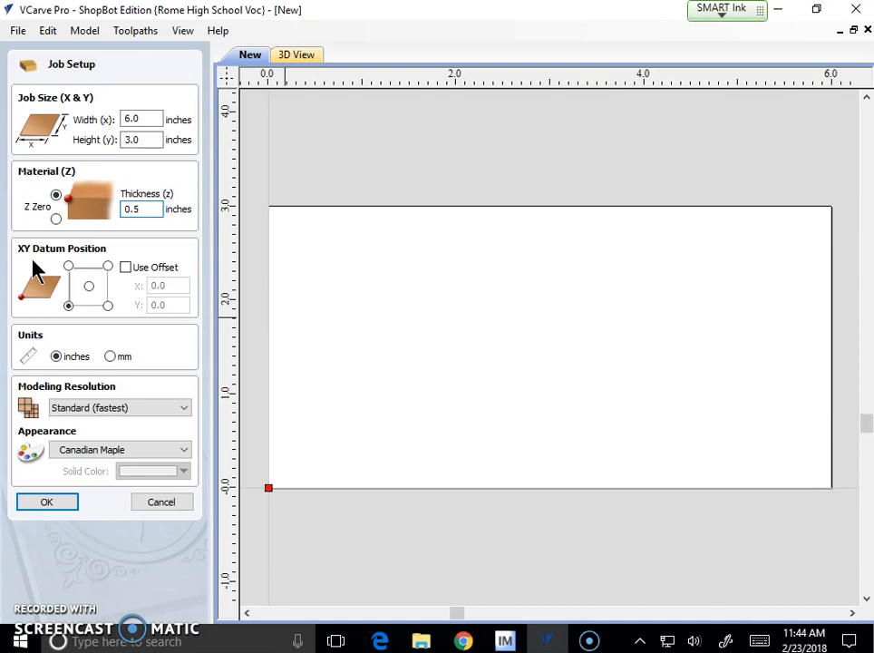
left_click(69, 305)
left_click(78, 452)
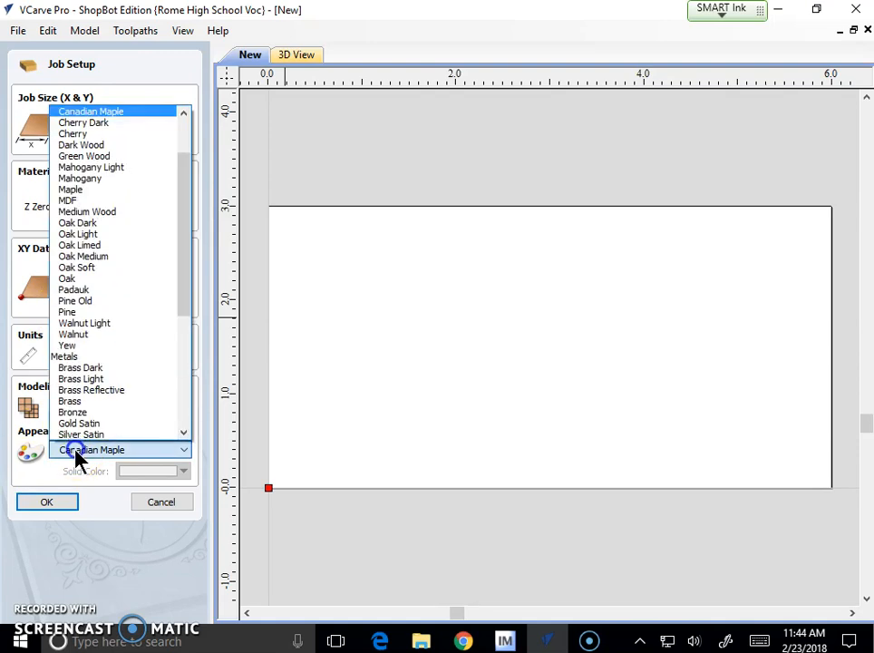
left_click(91, 201)
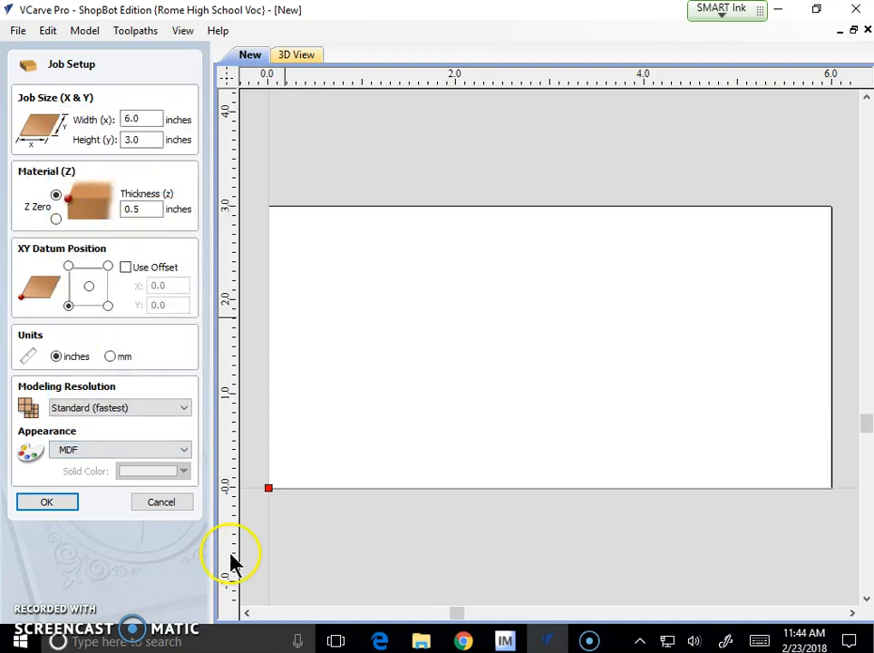
left_click(64, 506)
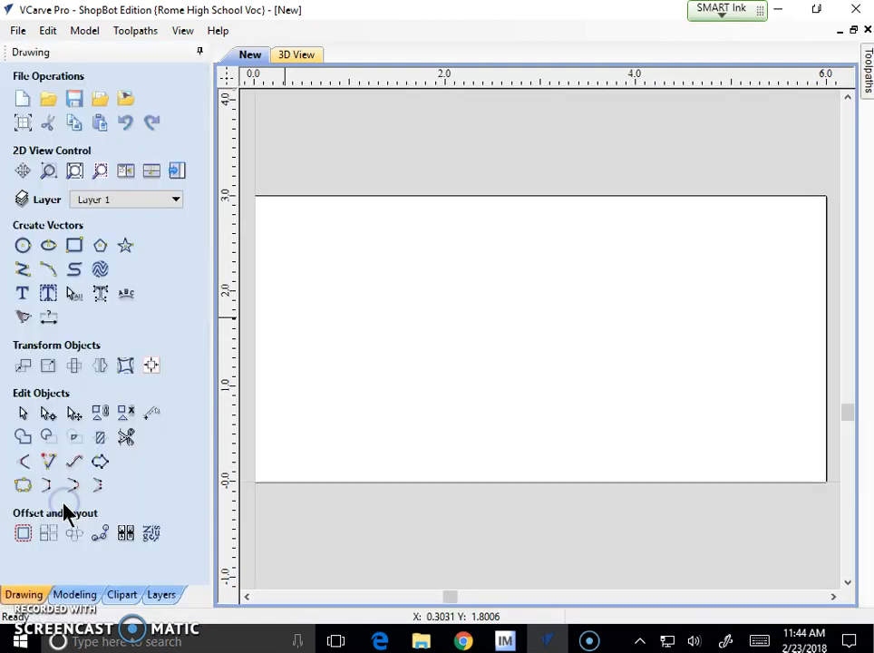
Step: Create a 6.0 by 3.0 inch square-cornered rectangle with its lower-left corner anchored at X 0, Y 0
left_click(78, 247)
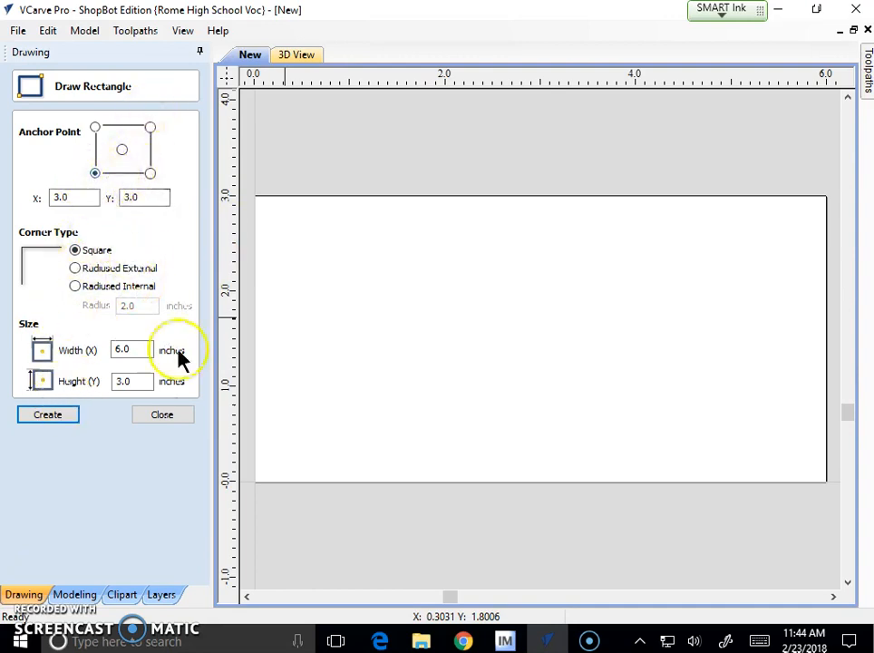
double_click(61, 198)
type("0")
double_click(144, 196)
type("0")
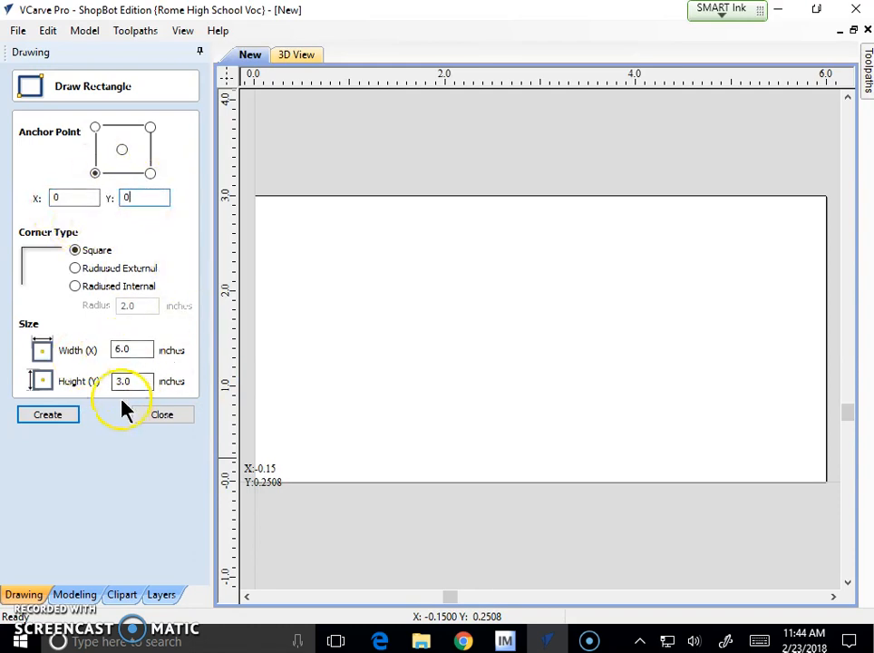
left_click(66, 414)
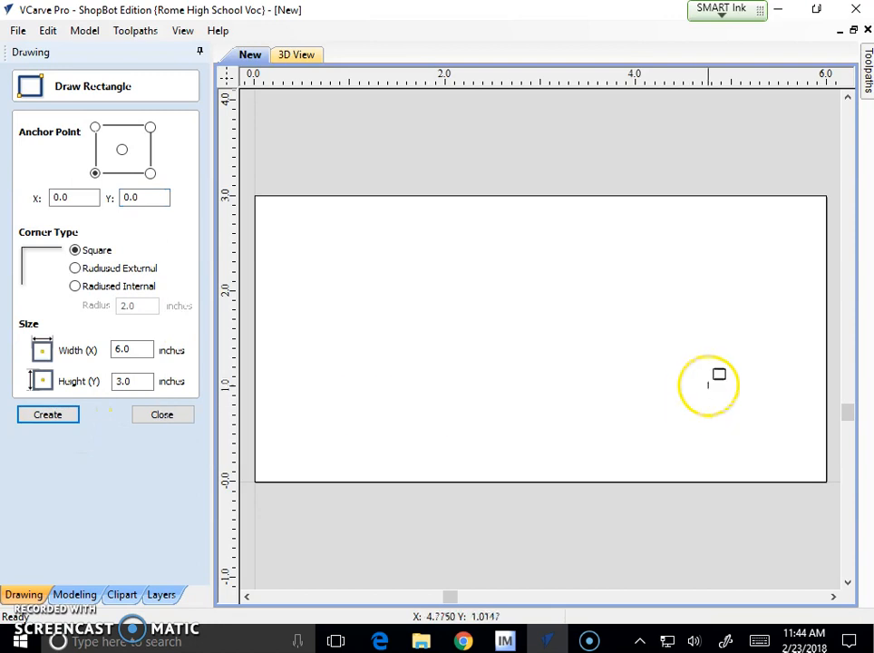
key("Escape")
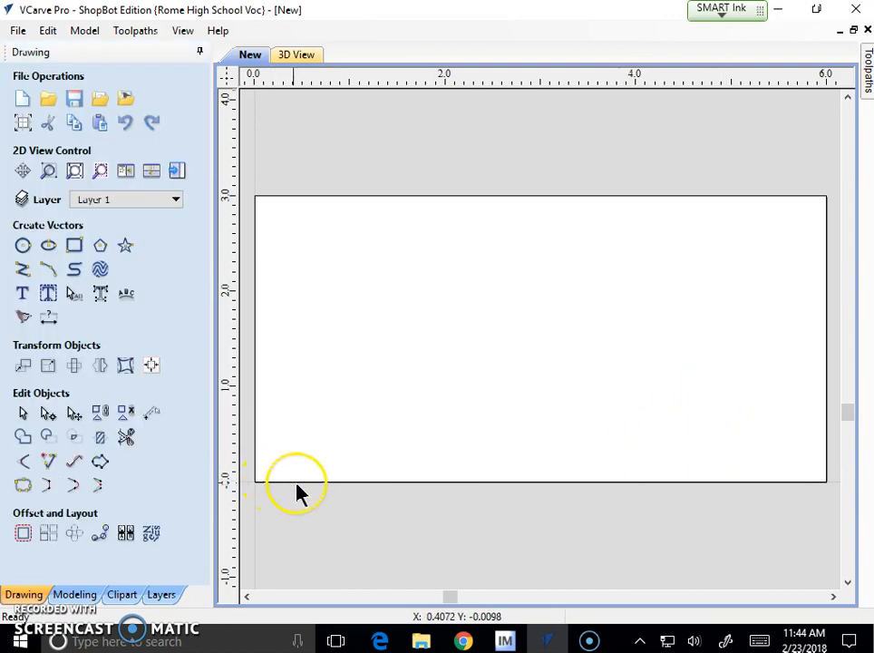
Step: Try moving the rectangle off the material outline and undo the changes
left_click(739, 195)
left_click_drag(579, 195, 528, 259)
key("ctrl+z")
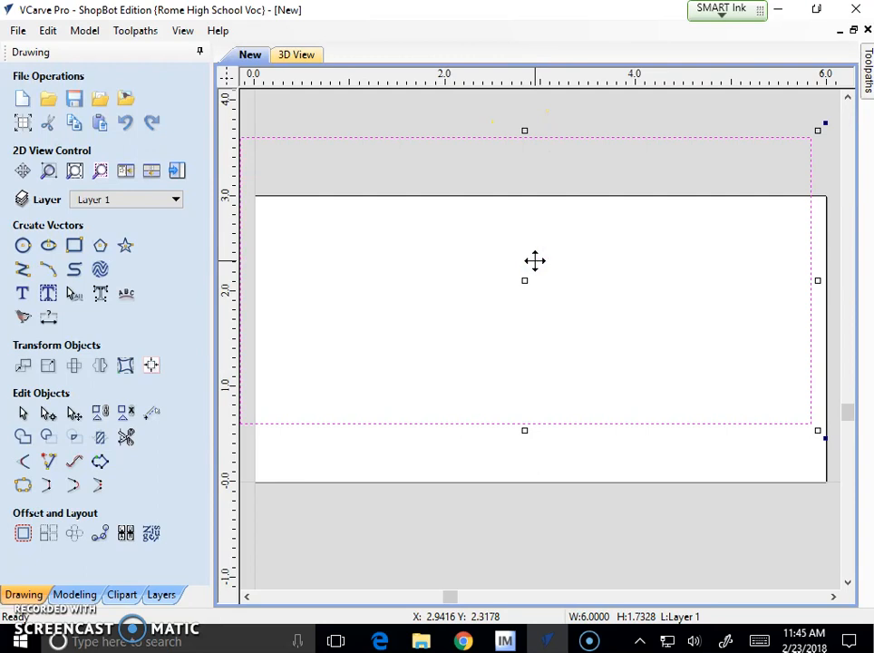
key("ctrl+z")
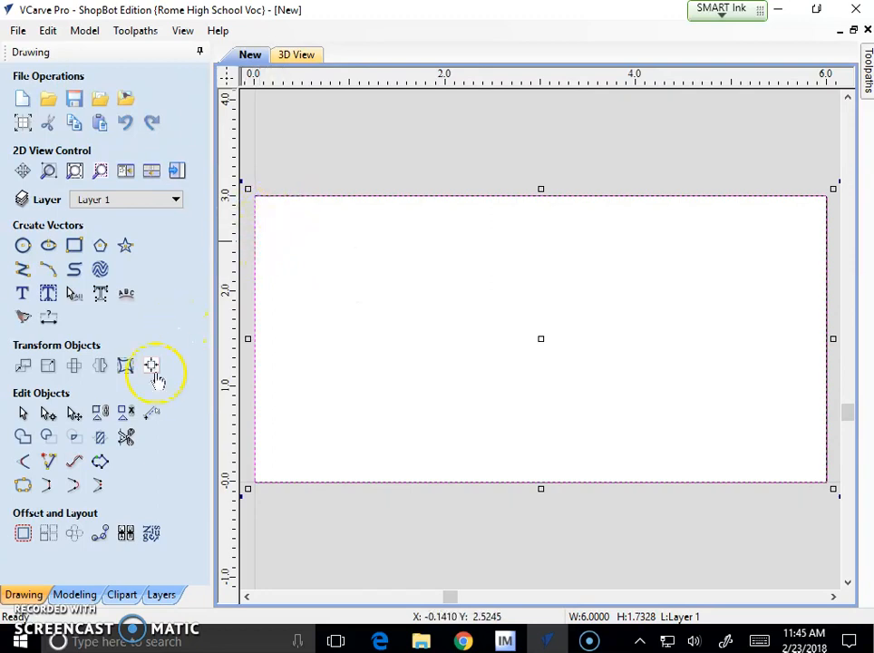
Step: Add a normal fillet with a 2.0 inch radius to the rectangle's upper-left corner
left_click(23, 462)
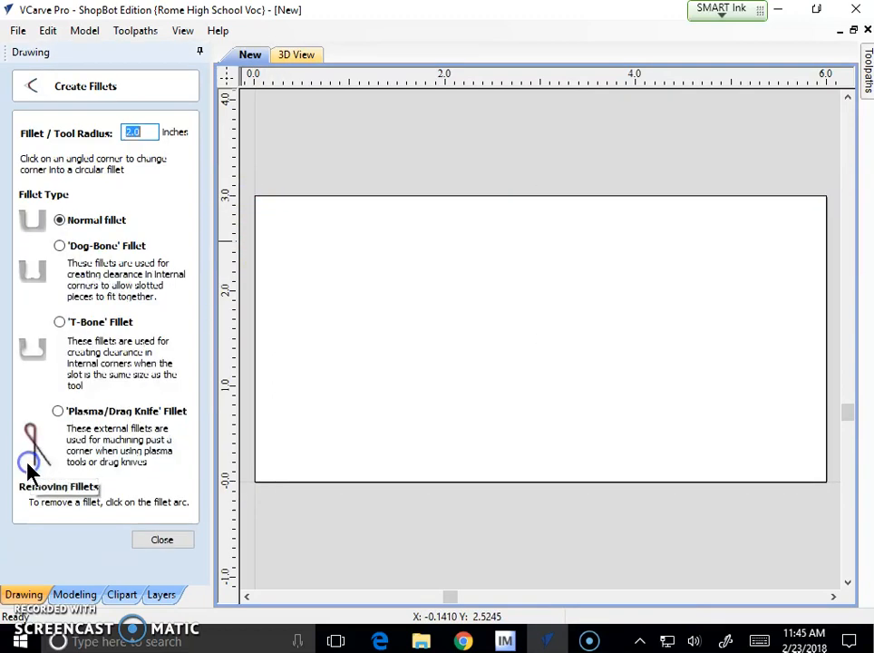
left_click(254, 196)
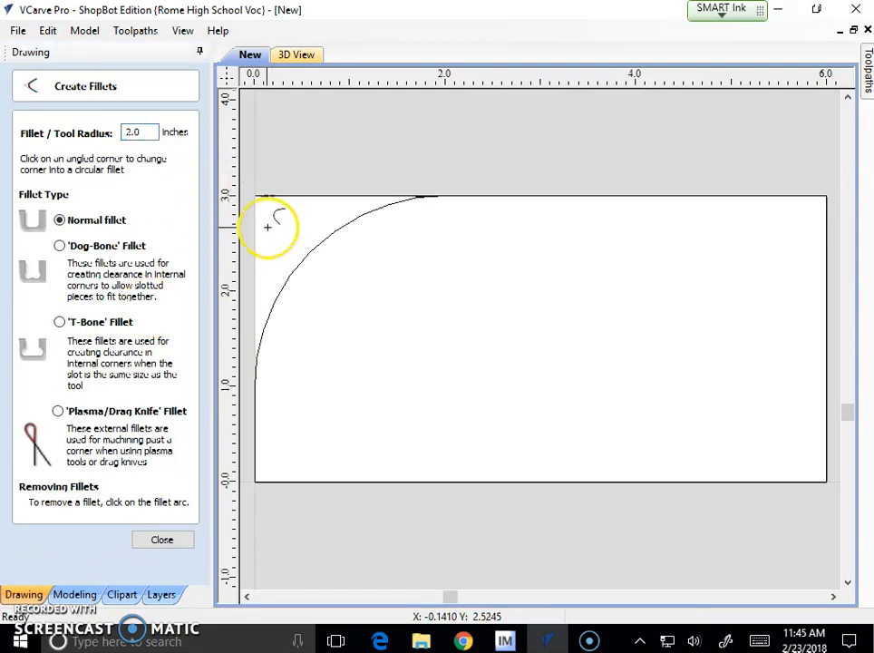
Step: Remove the oversized upper-left fillet and round all four rectangle corners with .25 inch normal fillets
double_click(126, 133)
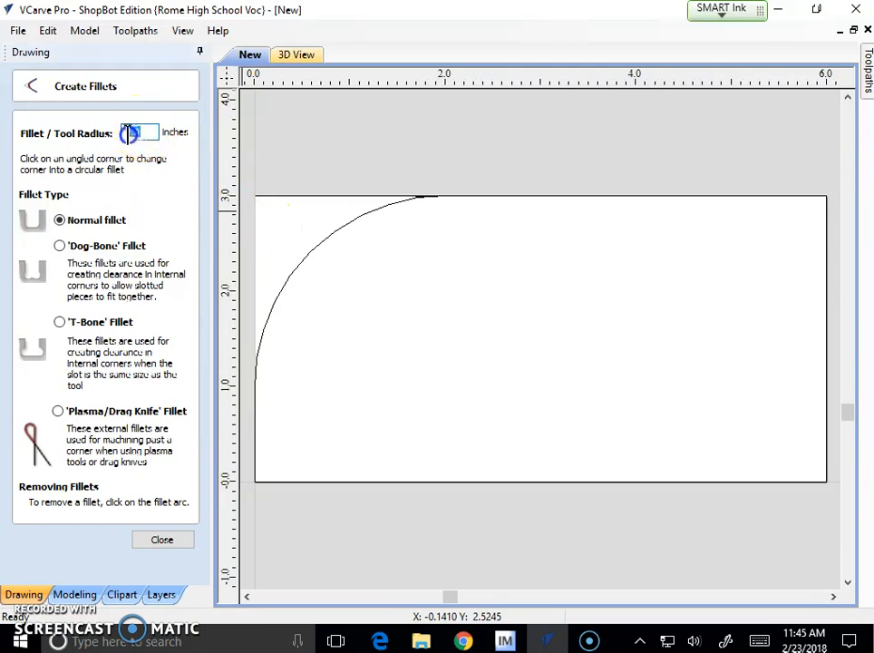
type(".25")
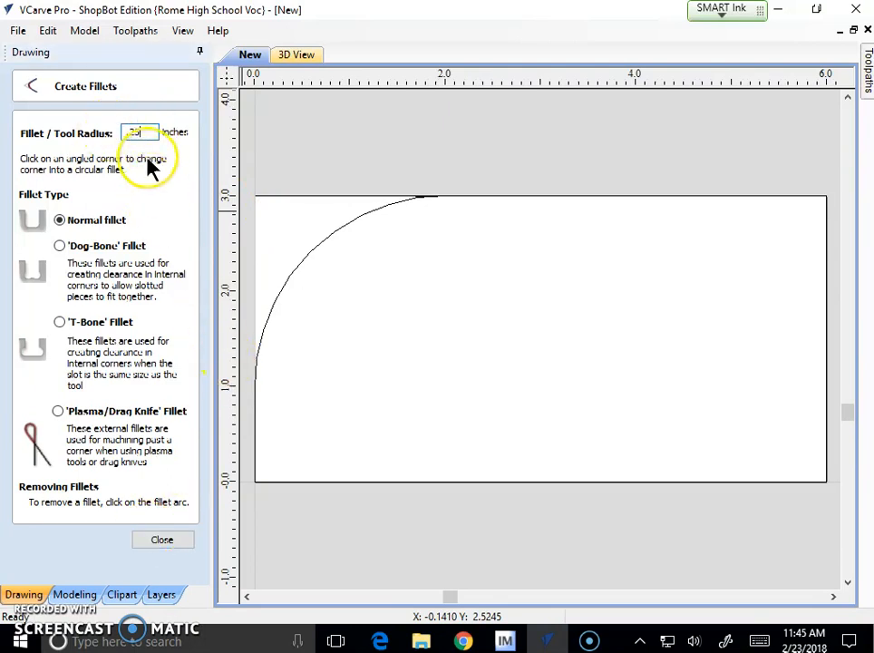
left_click(289, 233)
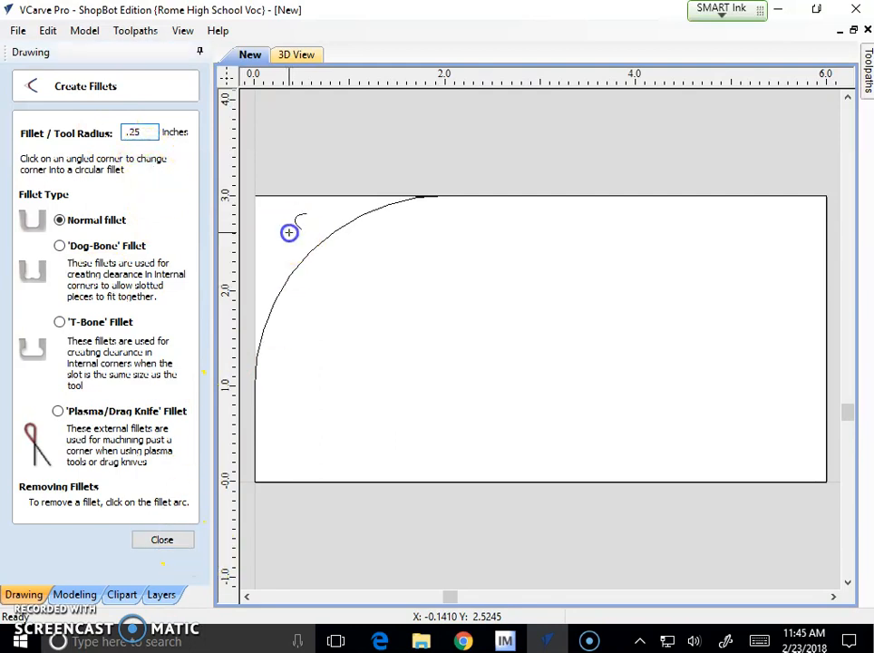
left_click(316, 243)
left_click(257, 197)
left_click(825, 196)
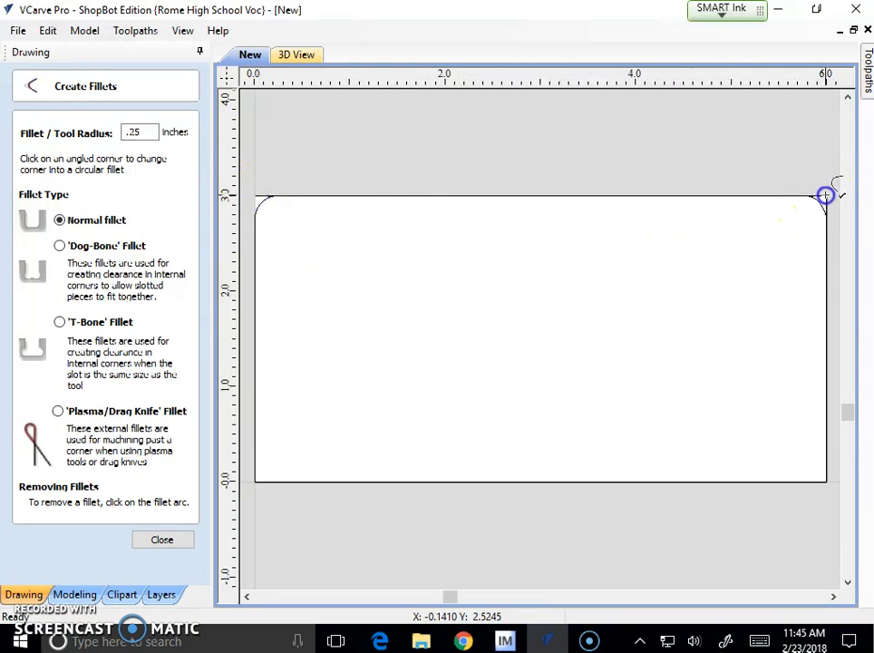
left_click(824, 475)
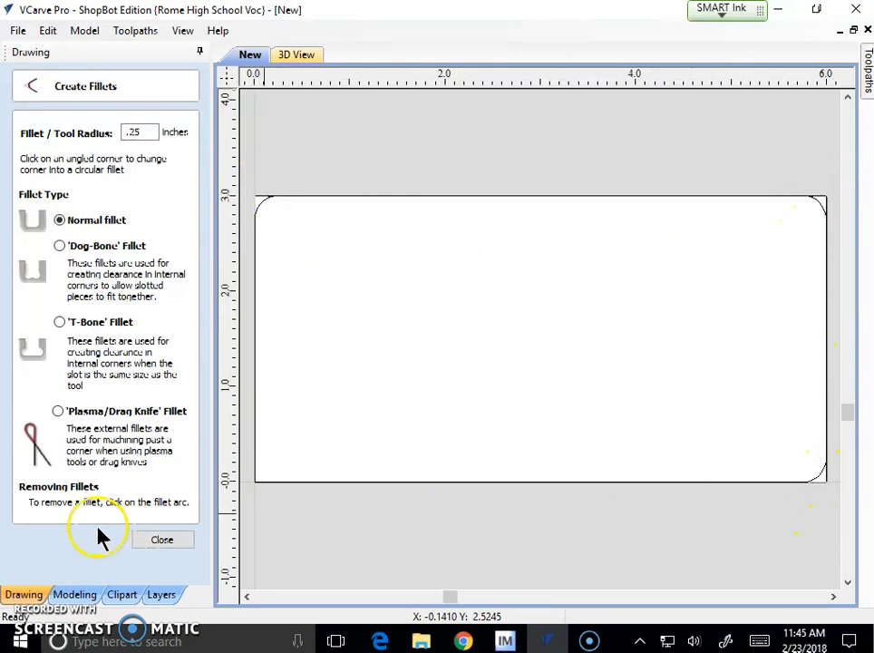
left_click(256, 478)
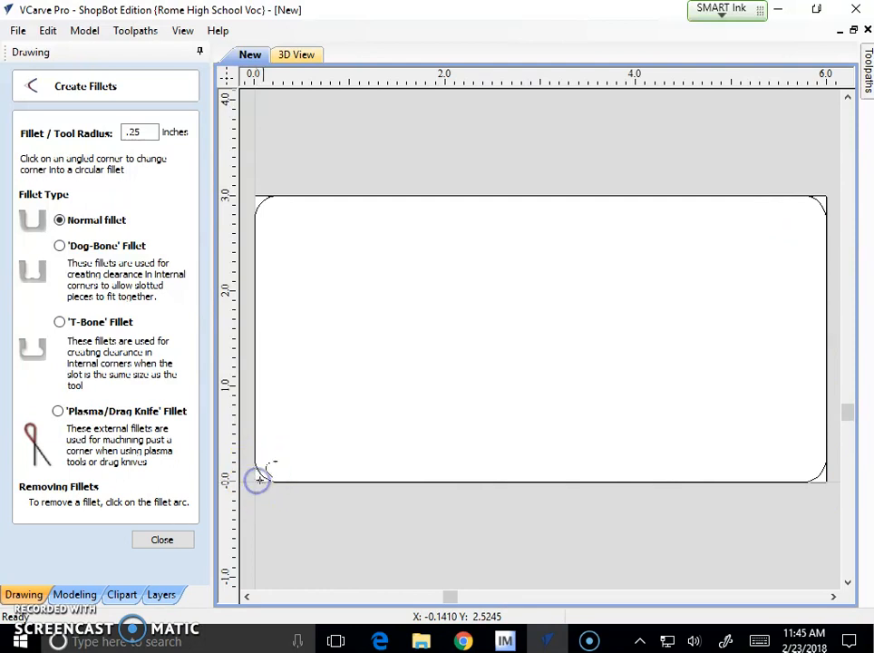
left_click(166, 544)
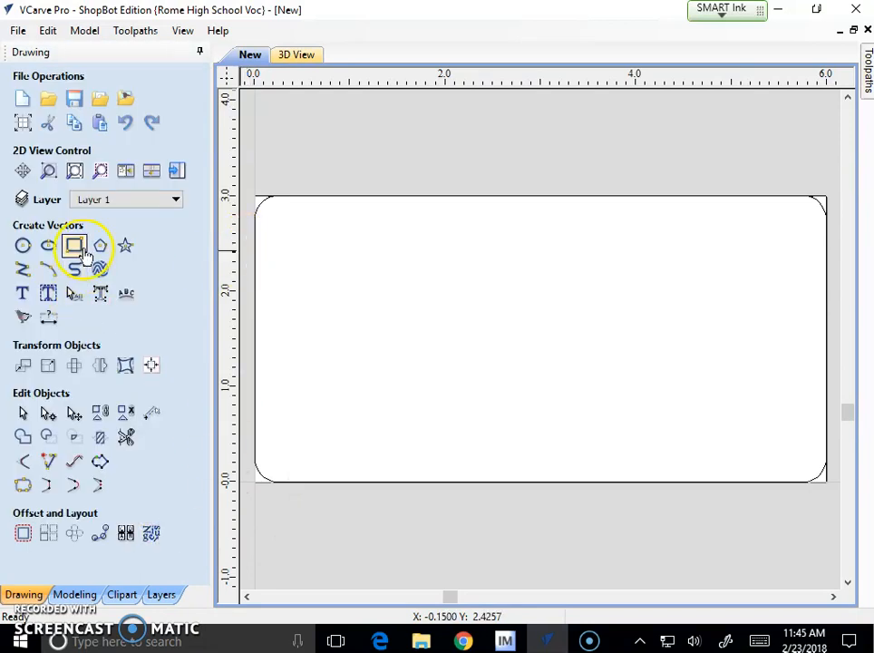
Step: Start a text object anchored near the sign's upper-left corner and enter "This is a sign." as its text
left_click(22, 294)
left_click(291, 252)
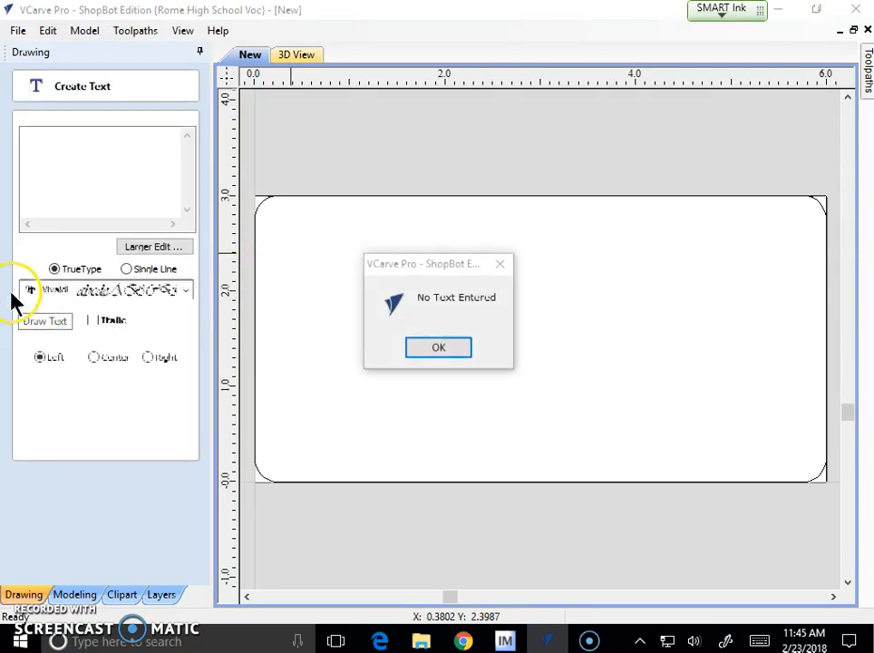
left_click(437, 347)
left_click(129, 178)
type("This is a sign.")
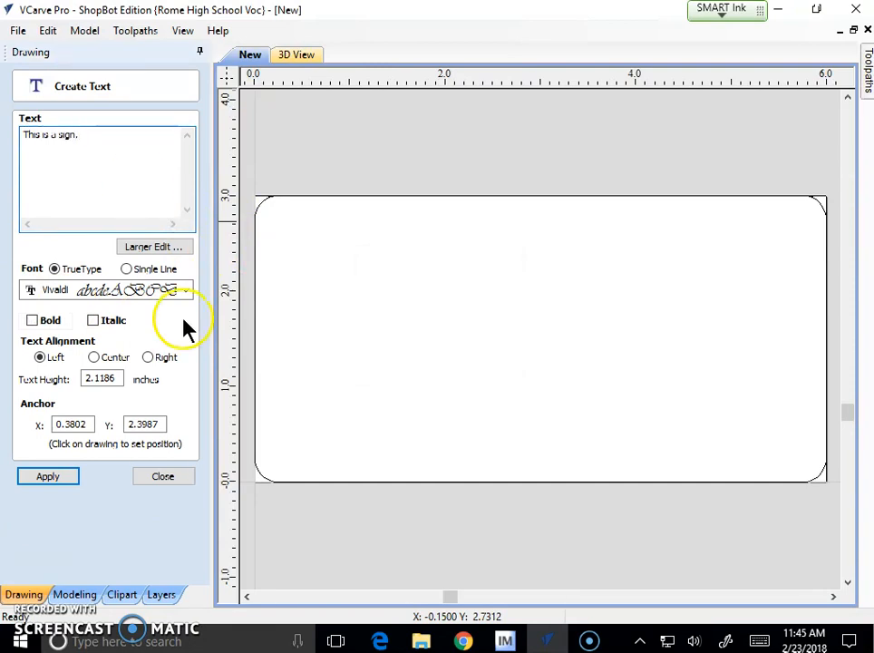
Step: Set the text's TrueType font to Segoe UI Semibold
left_click(168, 290)
scroll(179, 385, "up", 2)
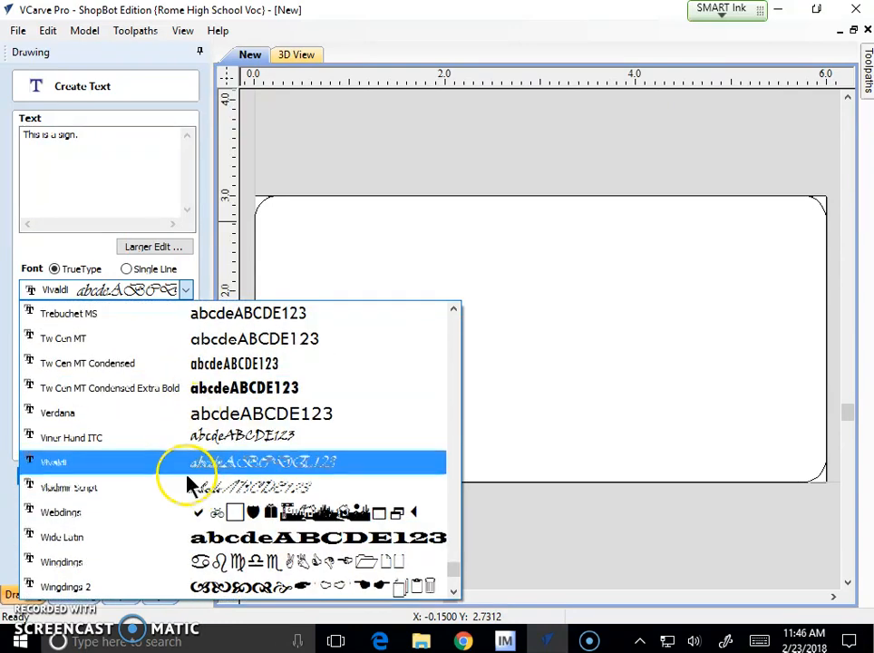
scroll(191, 380, "up", 8)
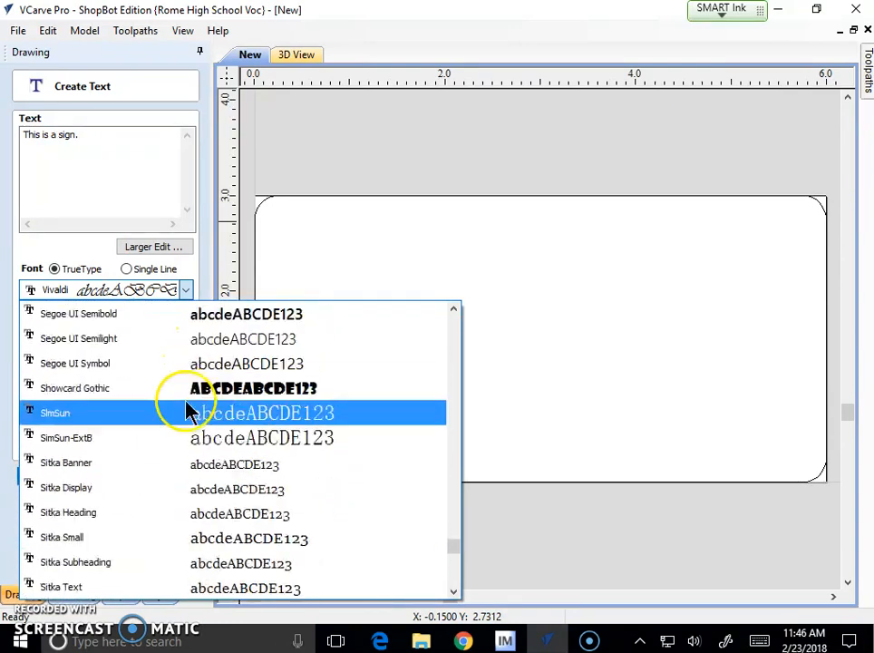
left_click(233, 319)
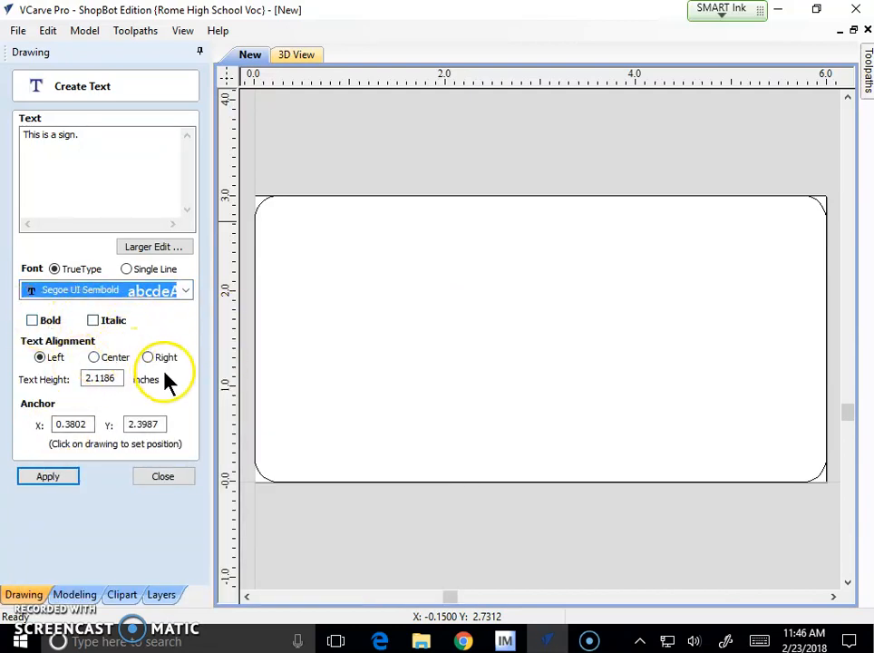
Step: Create the sign text in the drawing and finish text creation
left_click(64, 481)
scroll(445, 242, "down", 8)
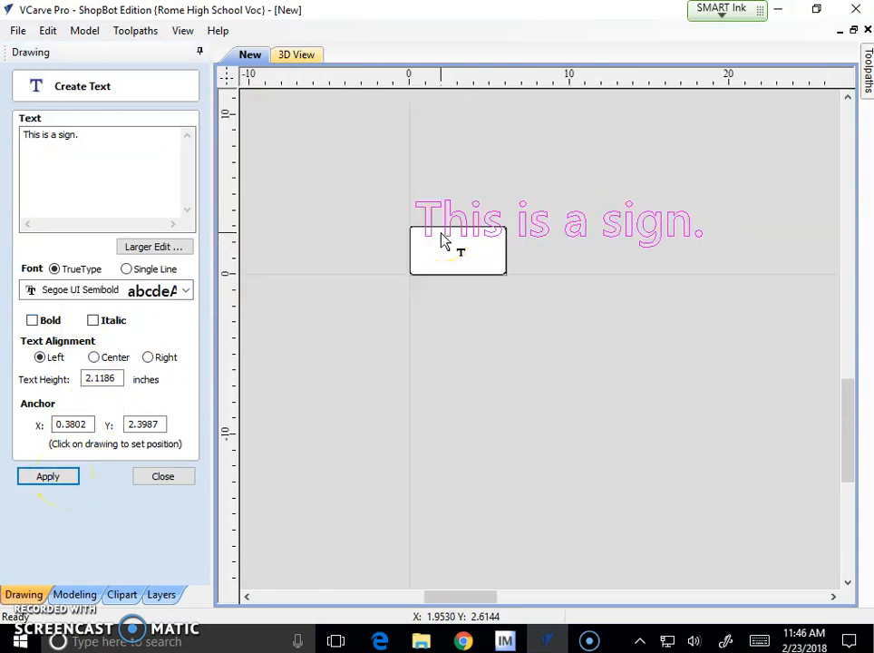
scroll(442, 234, "down", 1)
left_click(540, 211)
left_click(547, 217)
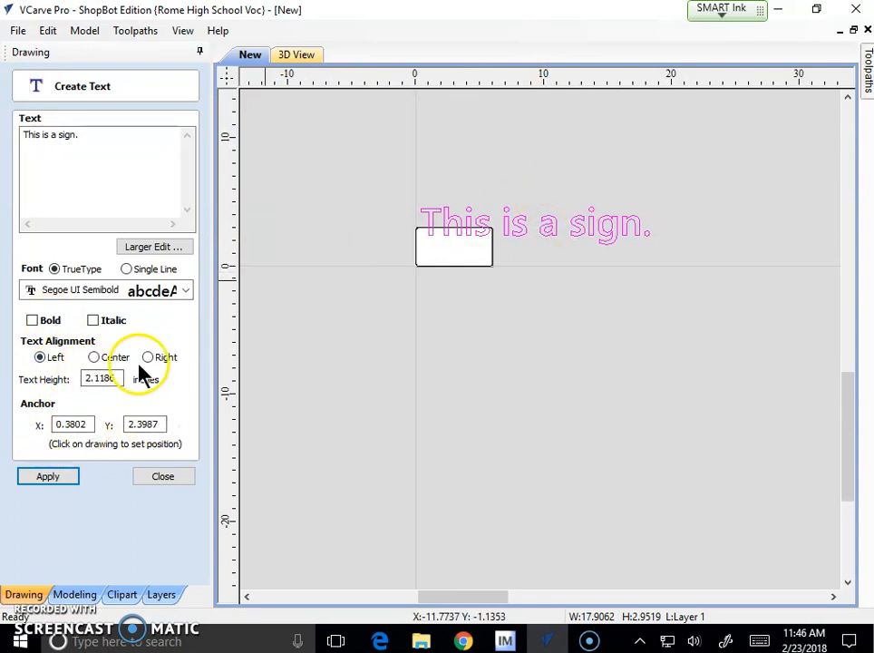
left_click(564, 224)
left_click(591, 220)
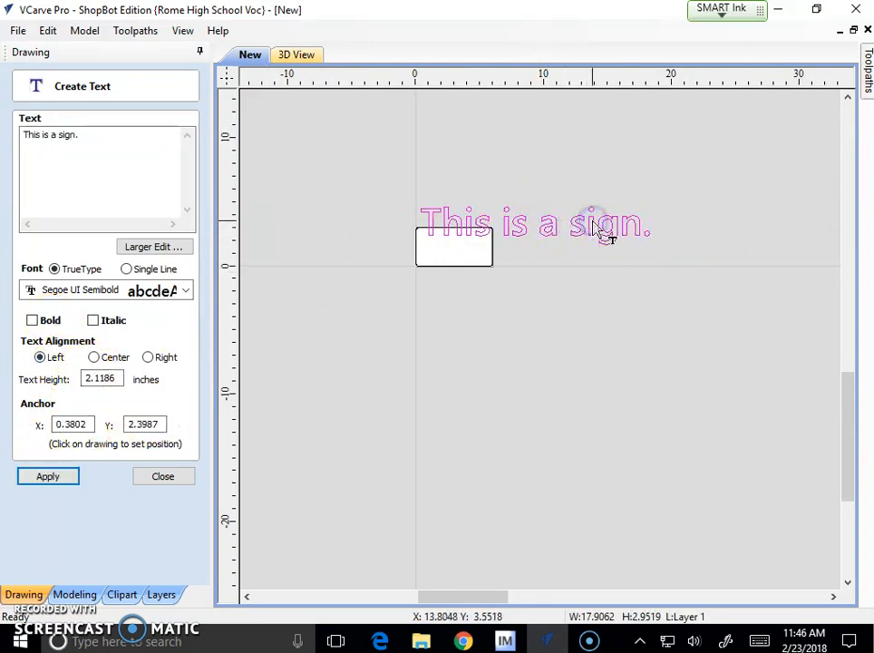
left_click(34, 480)
left_click(177, 481)
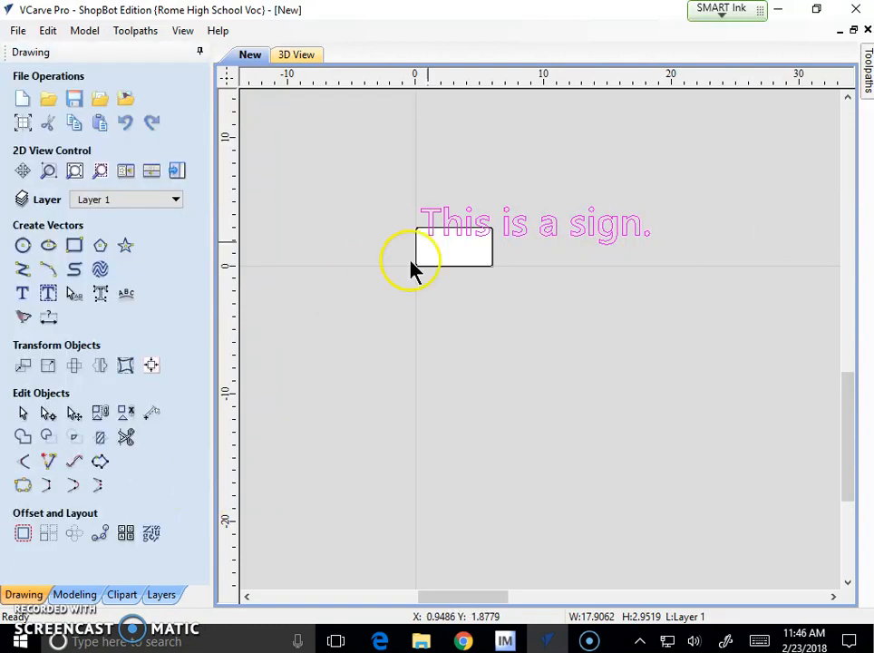
Step: Move the text down so it starts inside the sign's left edge, and undo the squeeze of its width
left_click(548, 223)
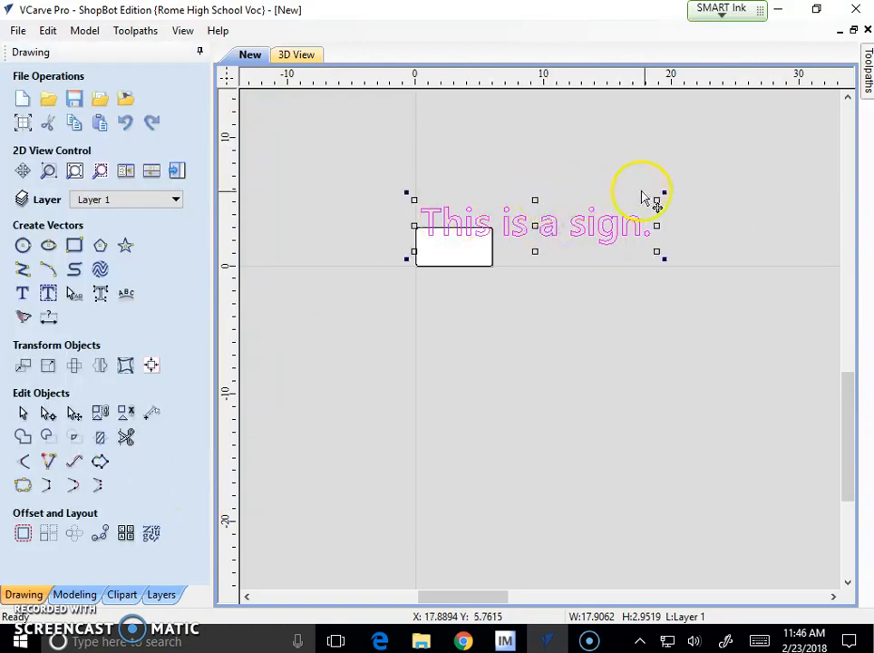
left_click_drag(627, 225, 489, 254)
key("ctrl+z")
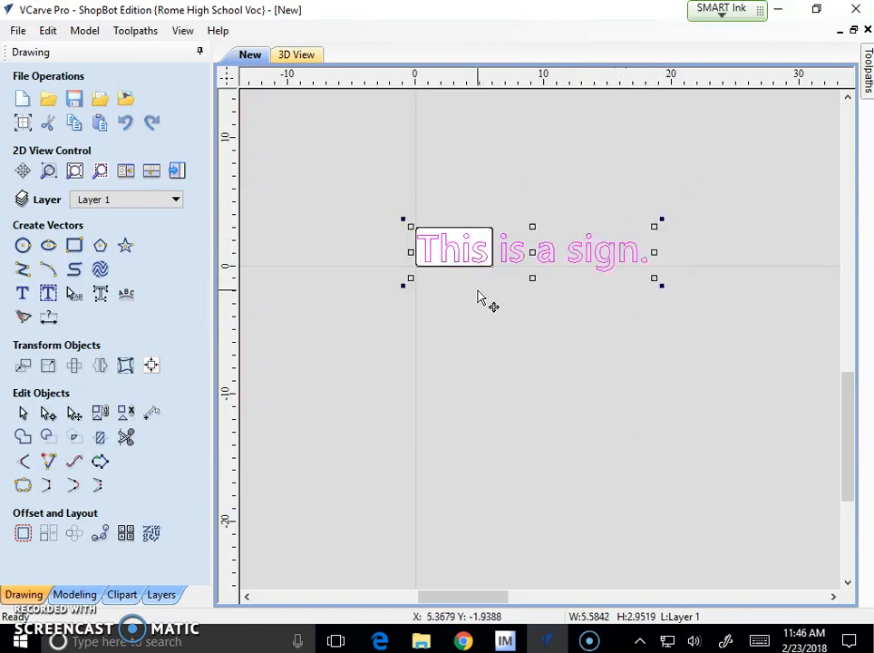
left_click(657, 289)
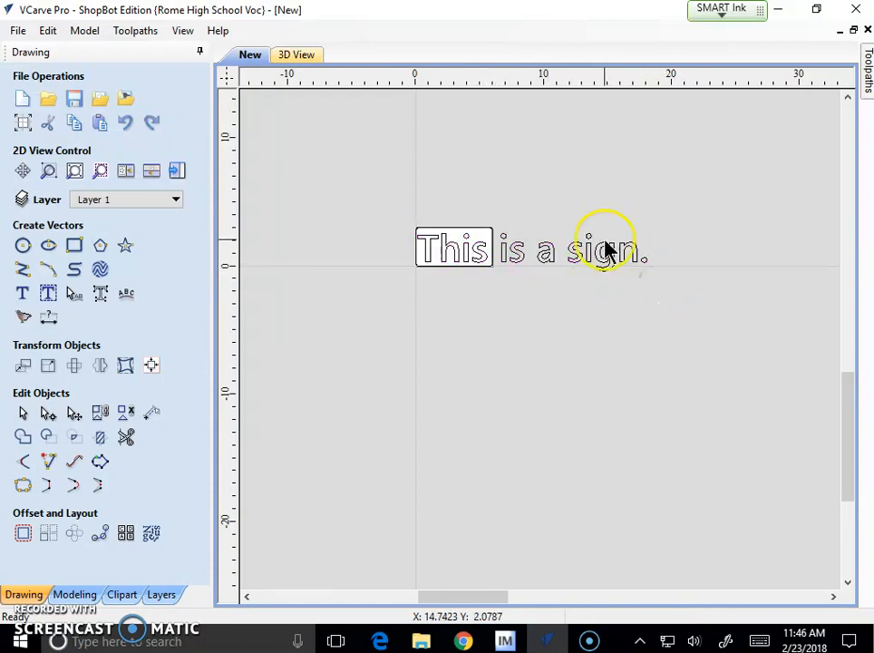
Step: Scale the text down to about 5.8 by 0.96 inches and fit it across the upper part of the sign
left_click(605, 242)
left_click(634, 261)
left_click_drag(652, 278, 475, 260)
scroll(472, 258, "up", 4)
left_click(449, 275)
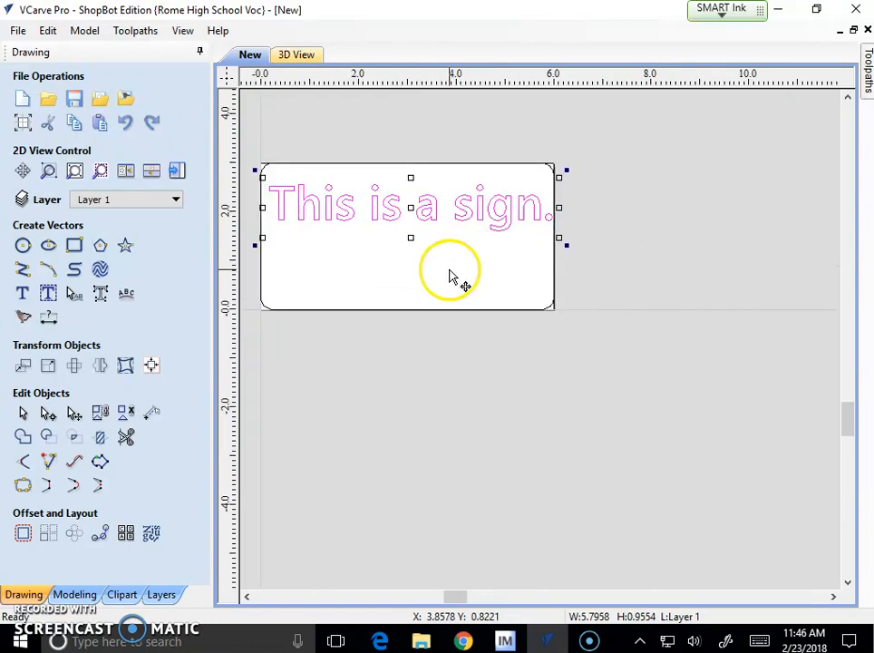
left_click(442, 367)
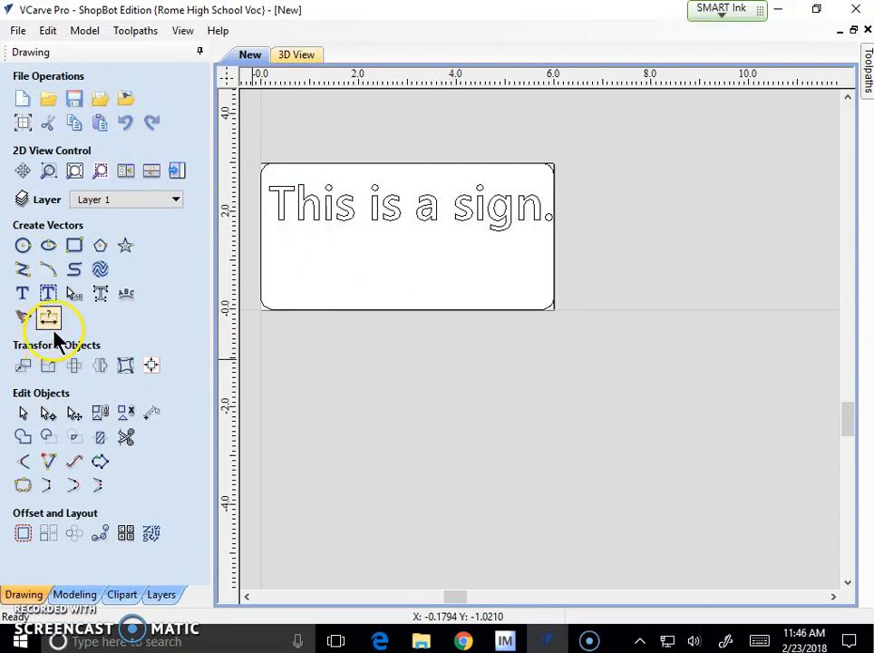
Step: Create a 3-point star centred at 0, 0 with a 1.0 inch outer radius and 50 percent inner radius
left_click(125, 245)
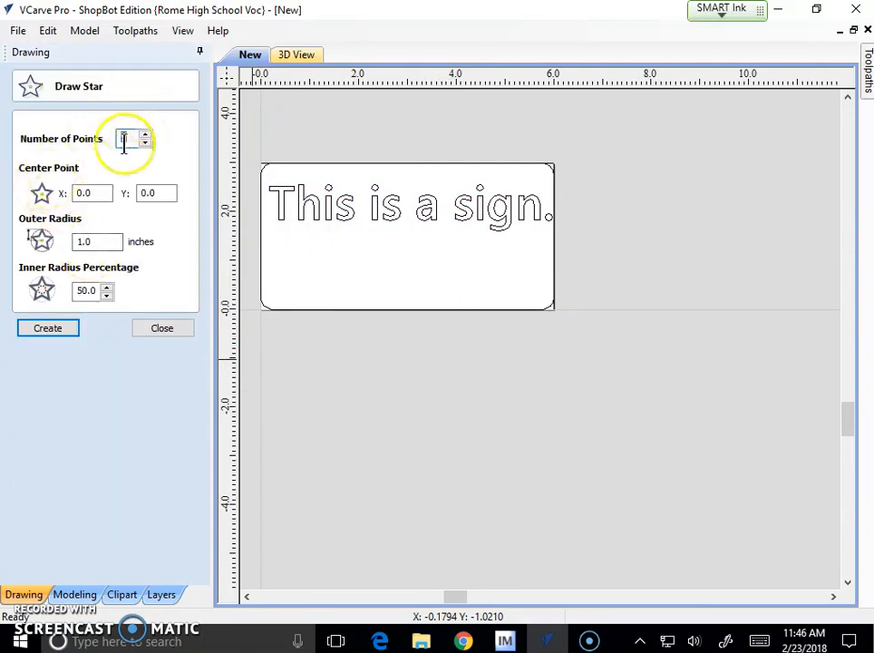
left_click(144, 142)
left_click(144, 142)
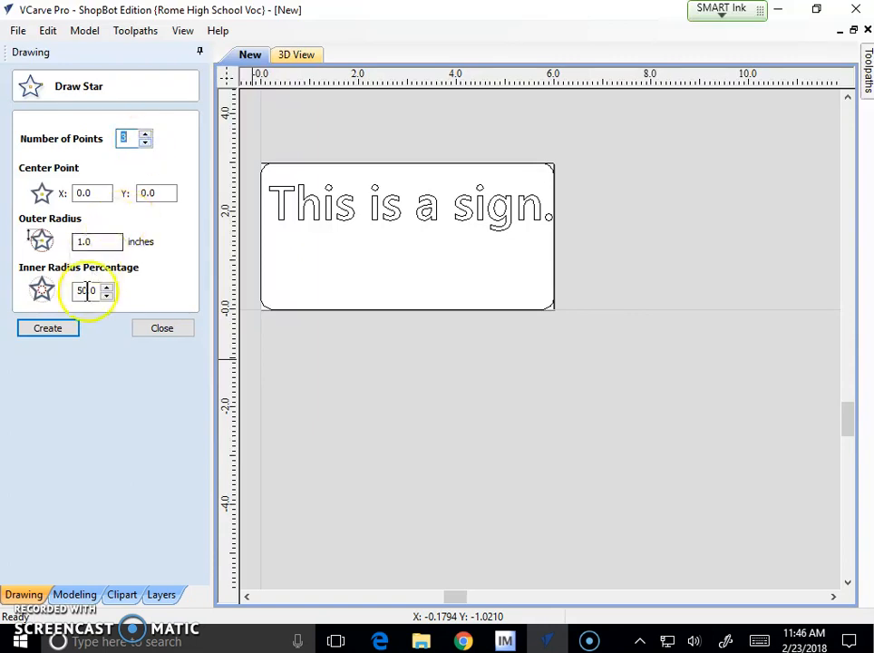
left_click(56, 330)
left_click(161, 327)
Step: Move the triangle to the middle of the sign's lower half, just beneath the text
left_click(295, 321)
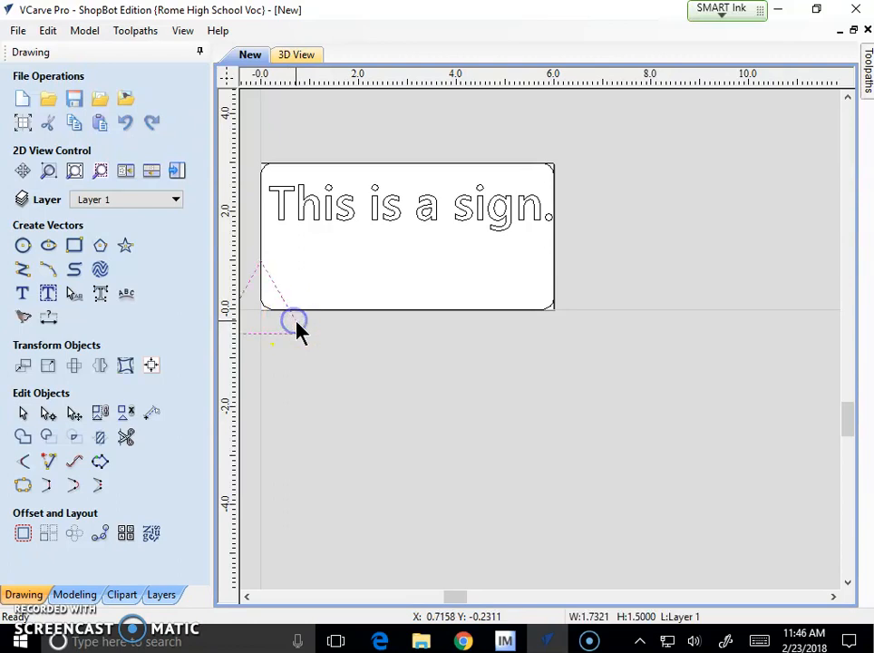
left_click(310, 317)
double_click(298, 324)
left_click_drag(297, 321, 452, 299)
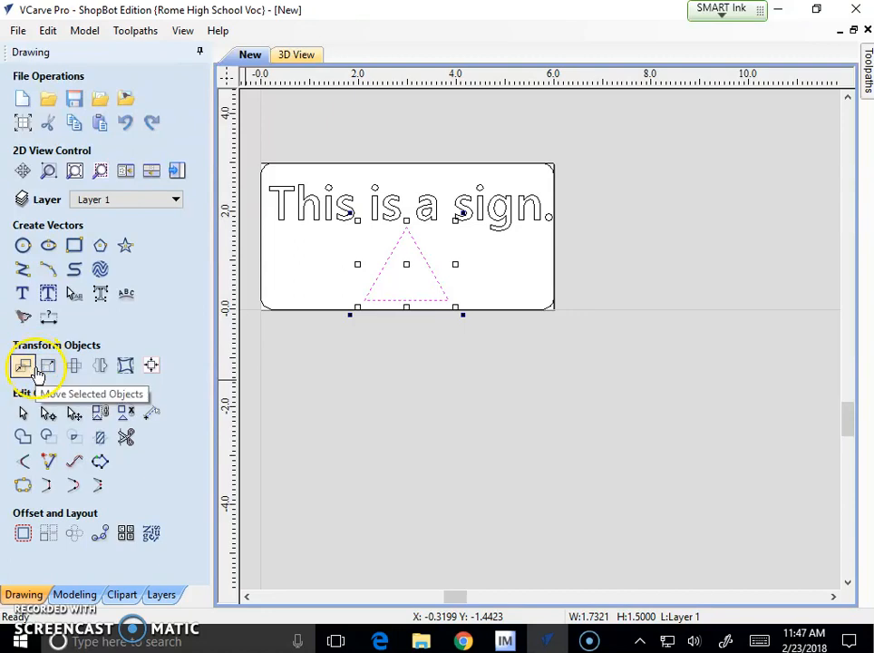
left_click(98, 417)
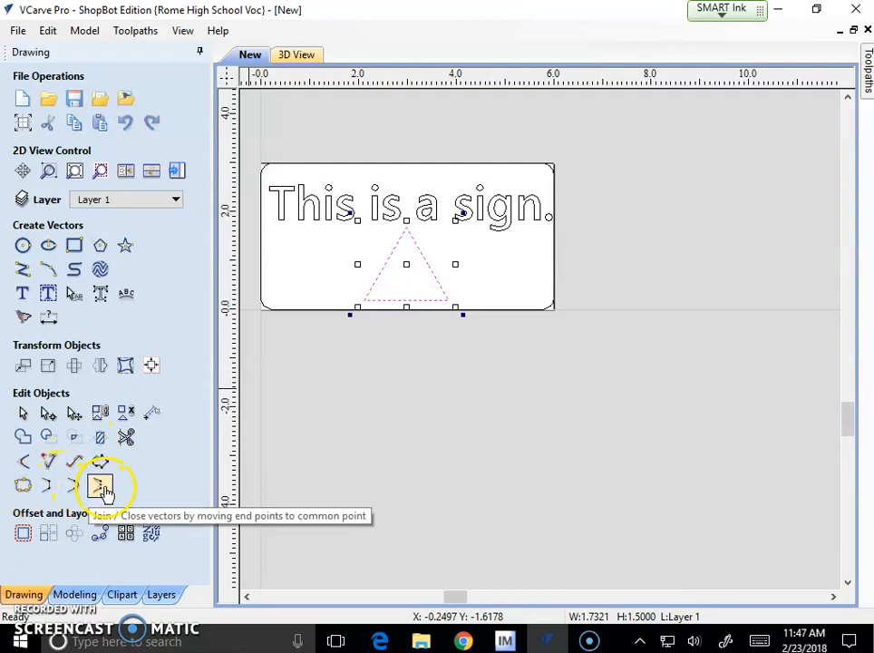
left_click(350, 375)
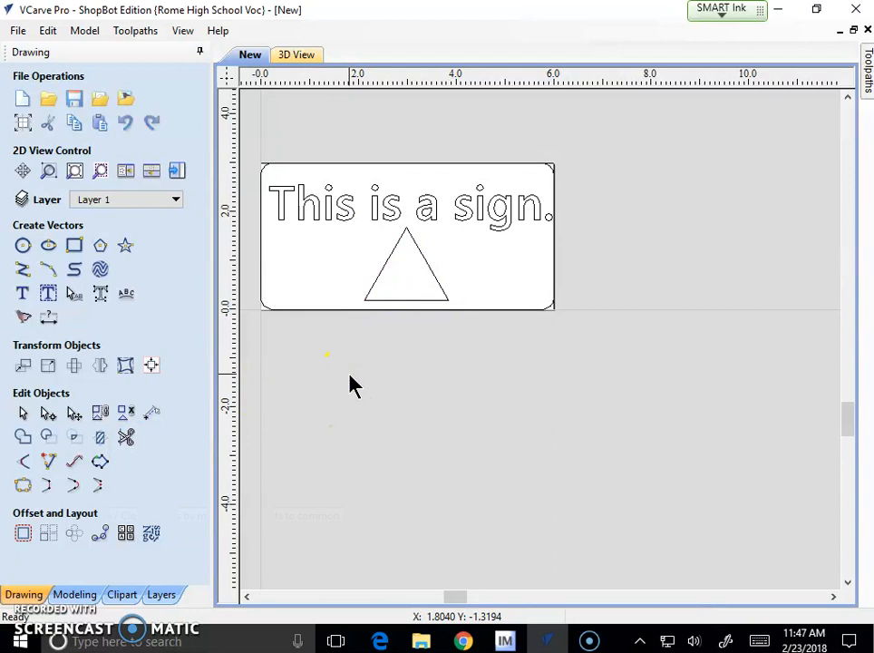